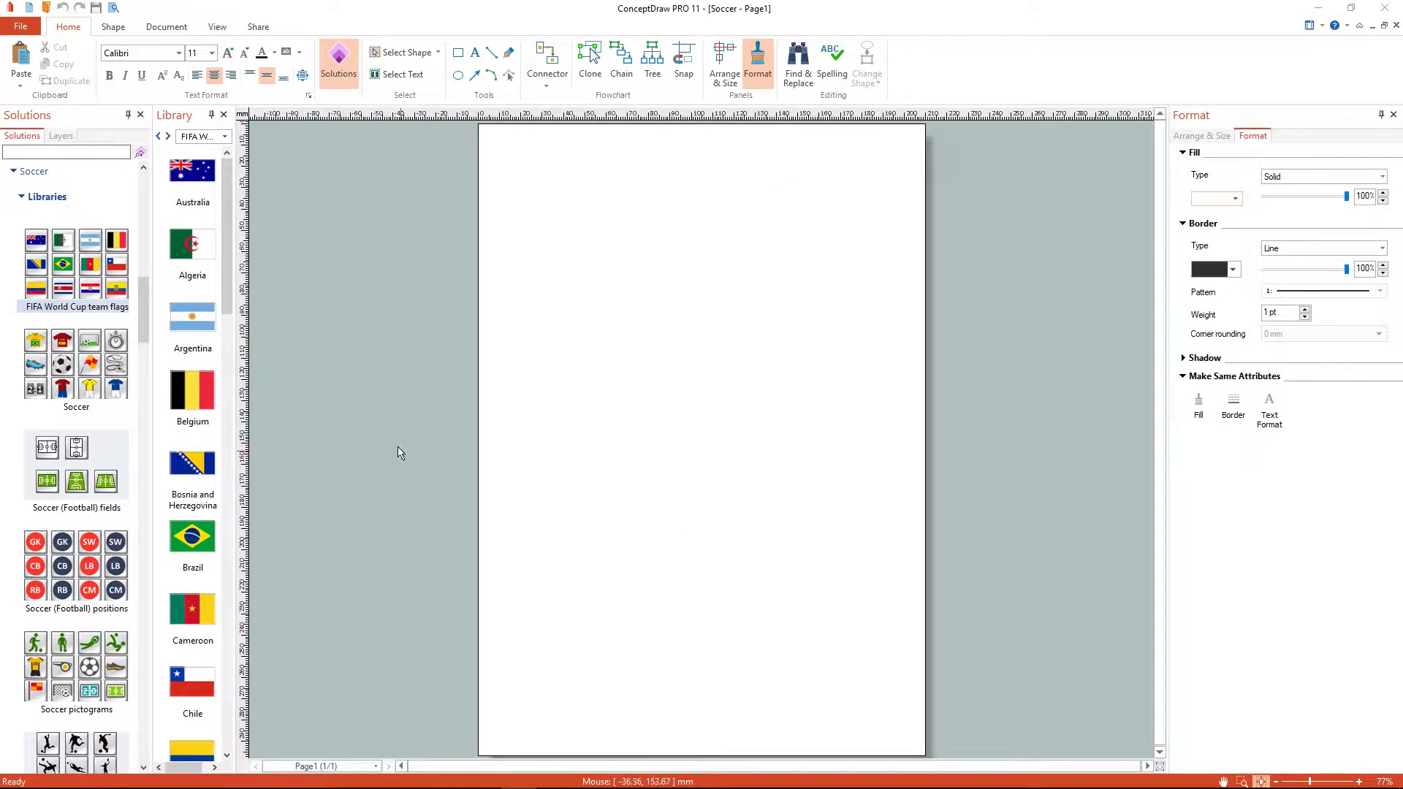
Set the page to Letter size in landscape orientation (279.4 × 215.9 mm).
{"action": "left_click", "coordinate": [164, 27]}
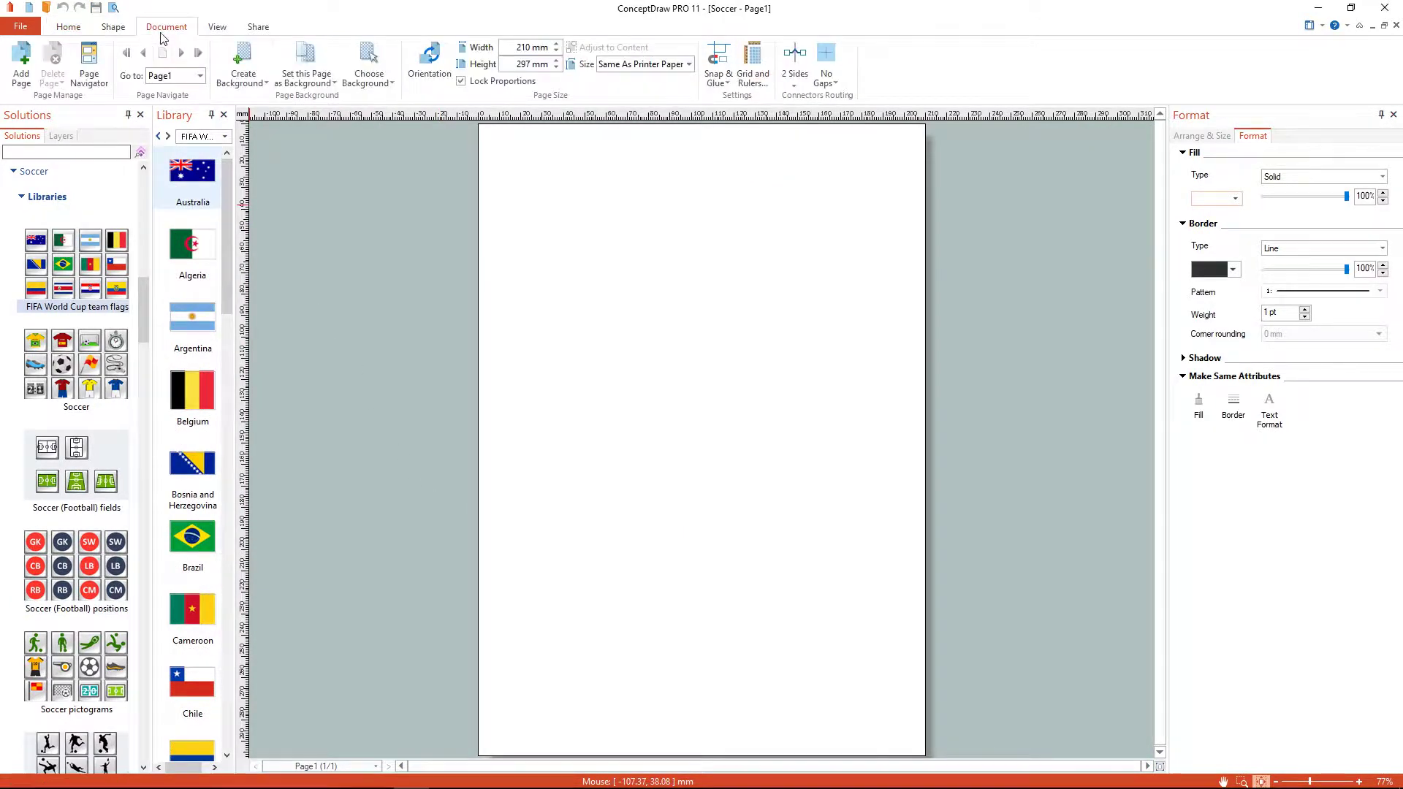
{"action": "left_click", "coordinate": [689, 68]}
{"action": "left_click", "coordinate": [689, 134]}
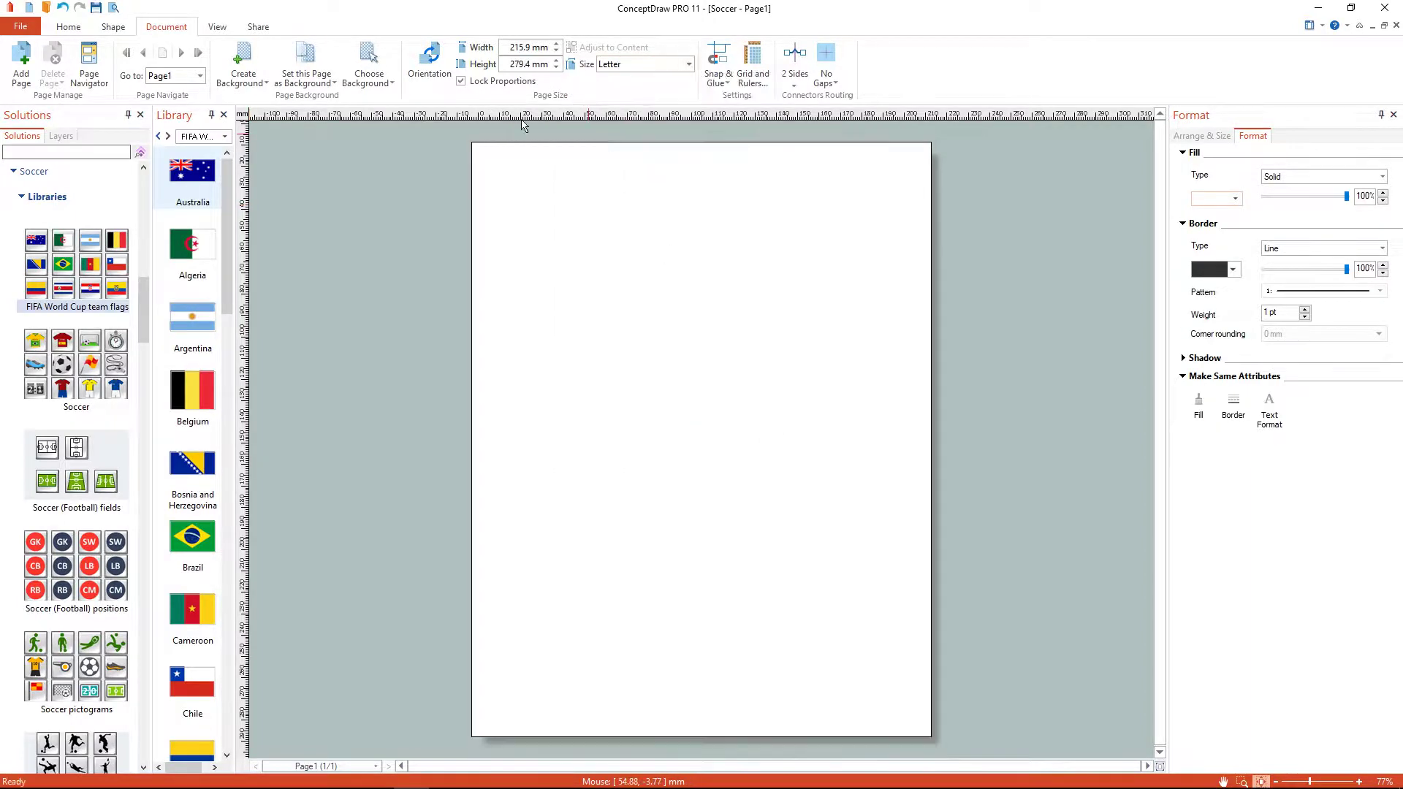
{"action": "left_click", "coordinate": [432, 72]}
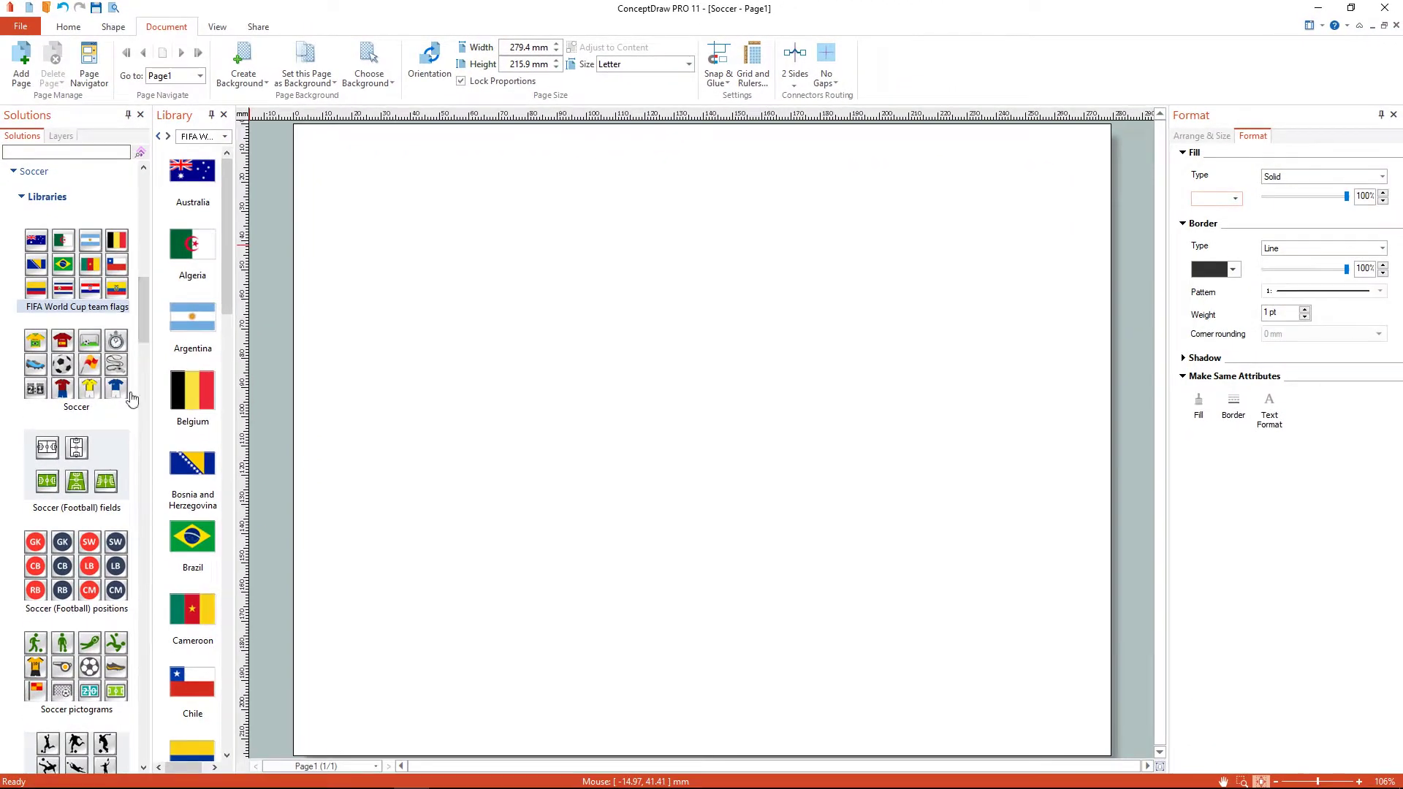
Place an End zone view soccer field on the page and enlarge it to about 238 × 181 mm.
{"action": "left_click", "coordinate": [96, 461]}
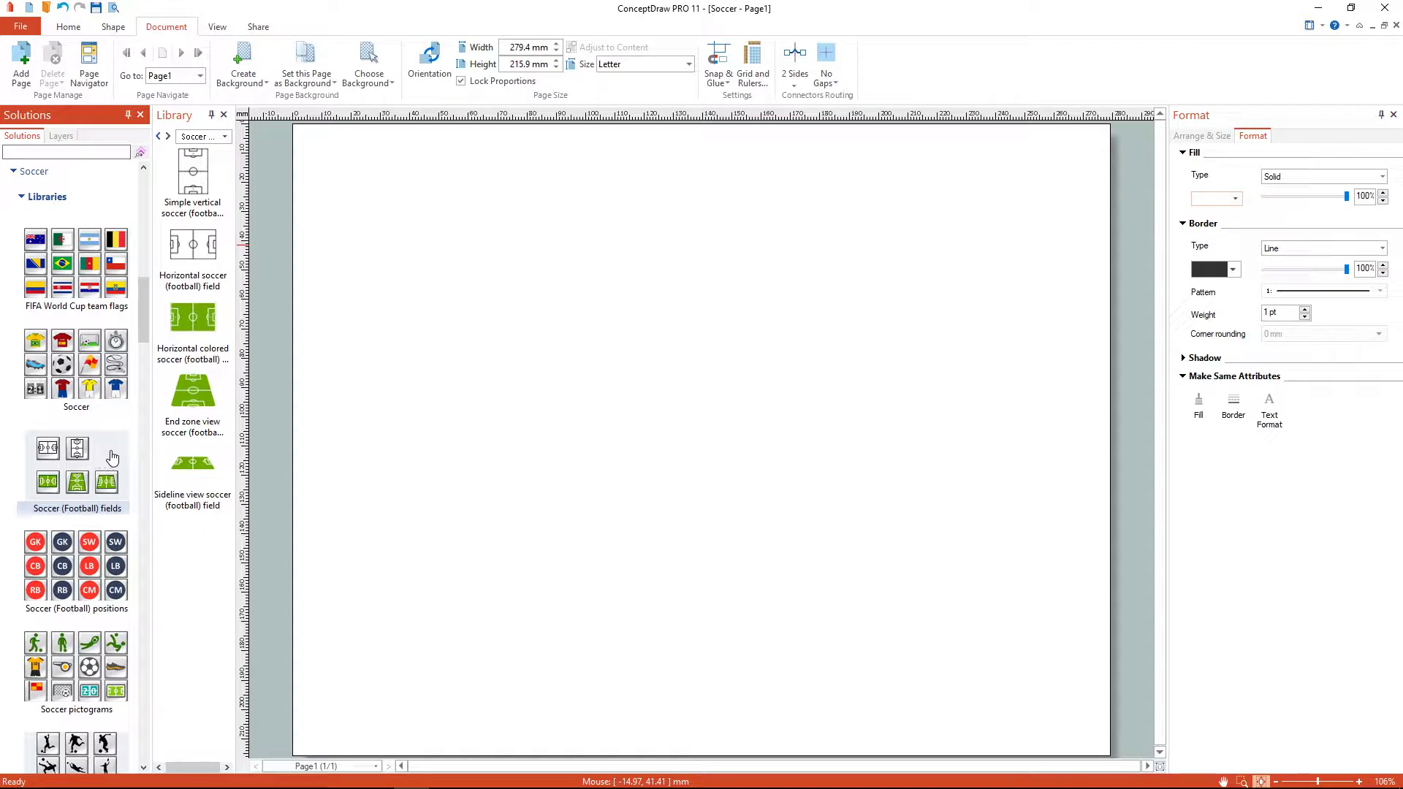
{"action": "left_click_drag", "start_coordinate": [192, 393], "coordinate": [723, 408]}
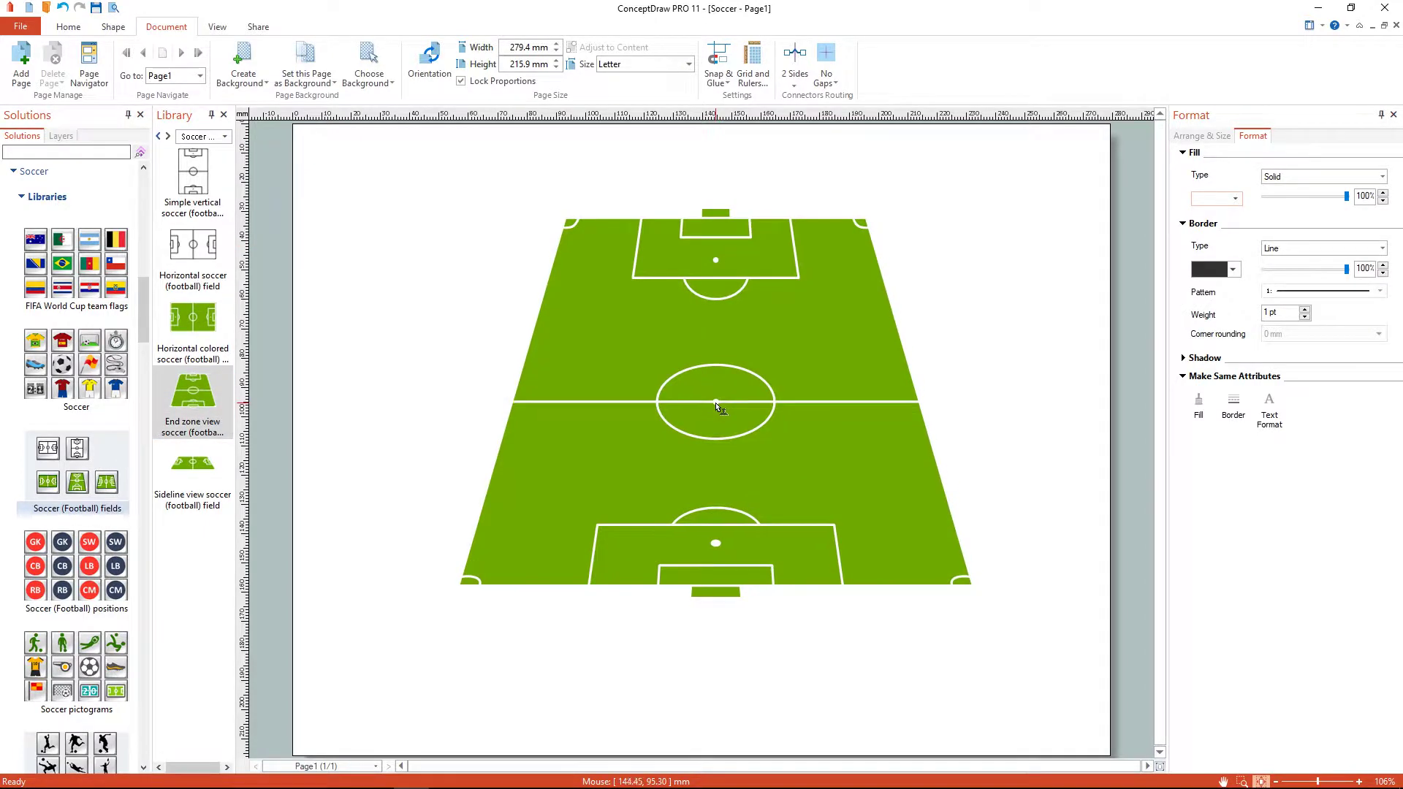
{"action": "left_click_drag", "start_coordinate": [977, 602], "coordinate": [1158, 729]}
{"action": "left_click_drag", "start_coordinate": [937, 576], "coordinate": [845, 550]}
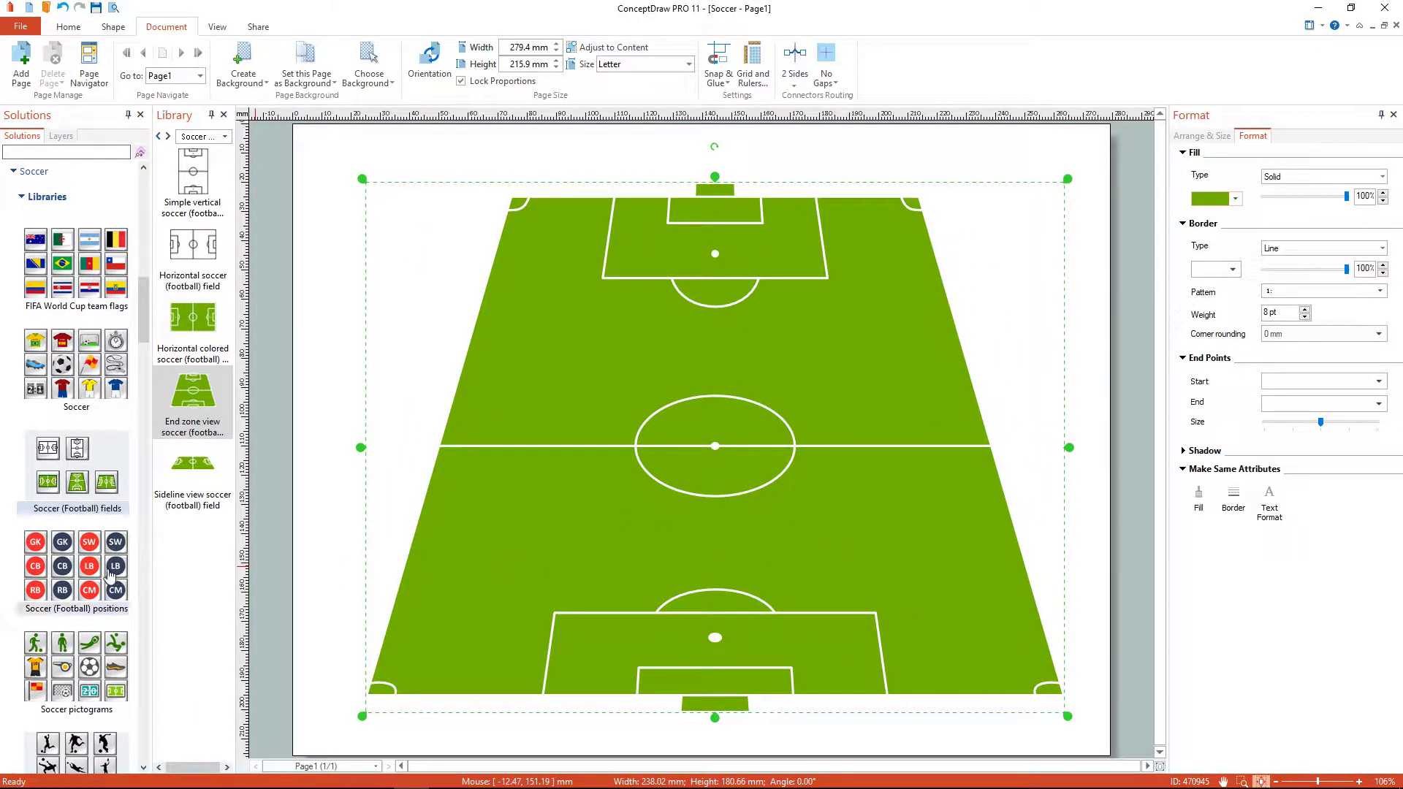
Add two CM markers beside the centre circle and a GK marker in the bottom penalty area.
{"action": "left_click", "coordinate": [76, 575]}
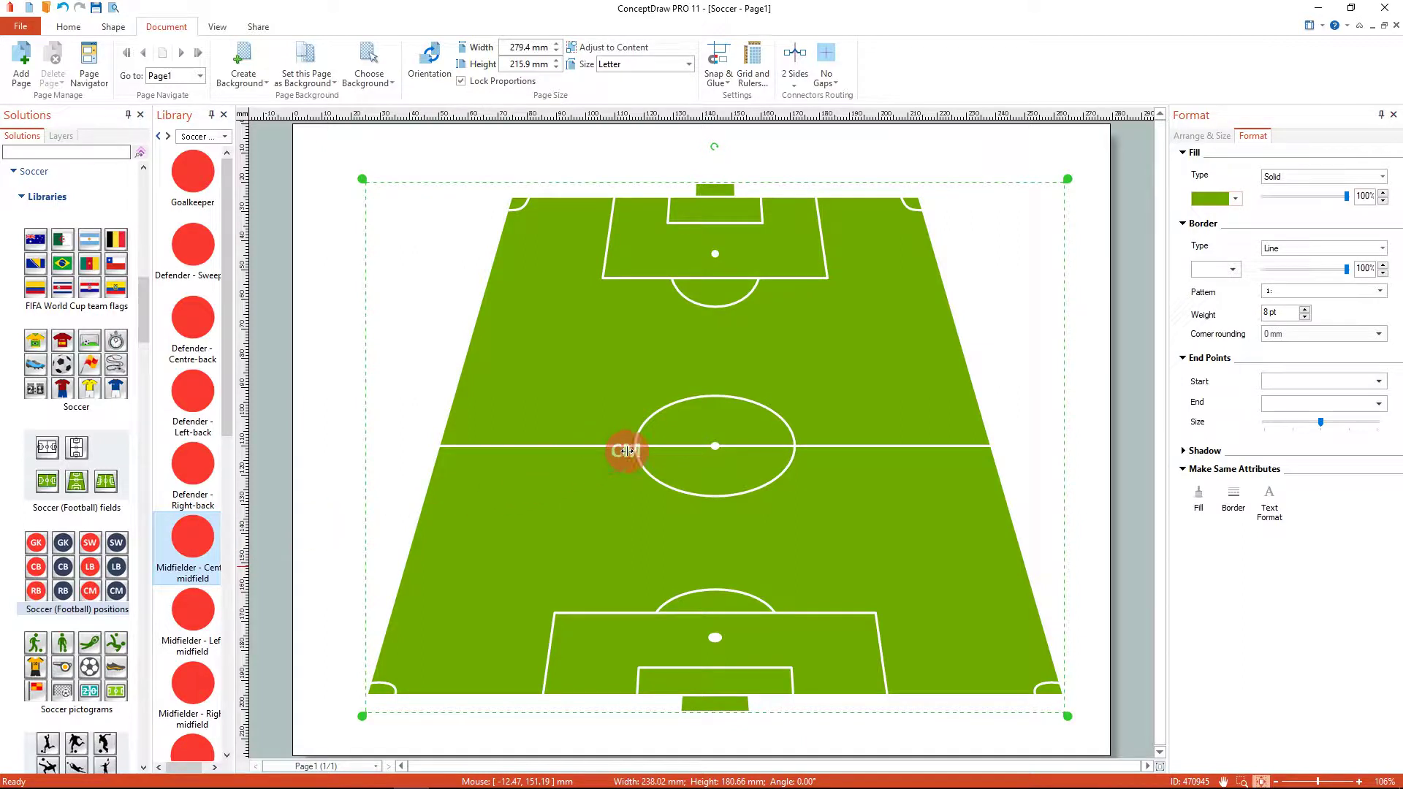
{"action": "left_click_drag", "start_coordinate": [198, 539], "coordinate": [635, 446]}
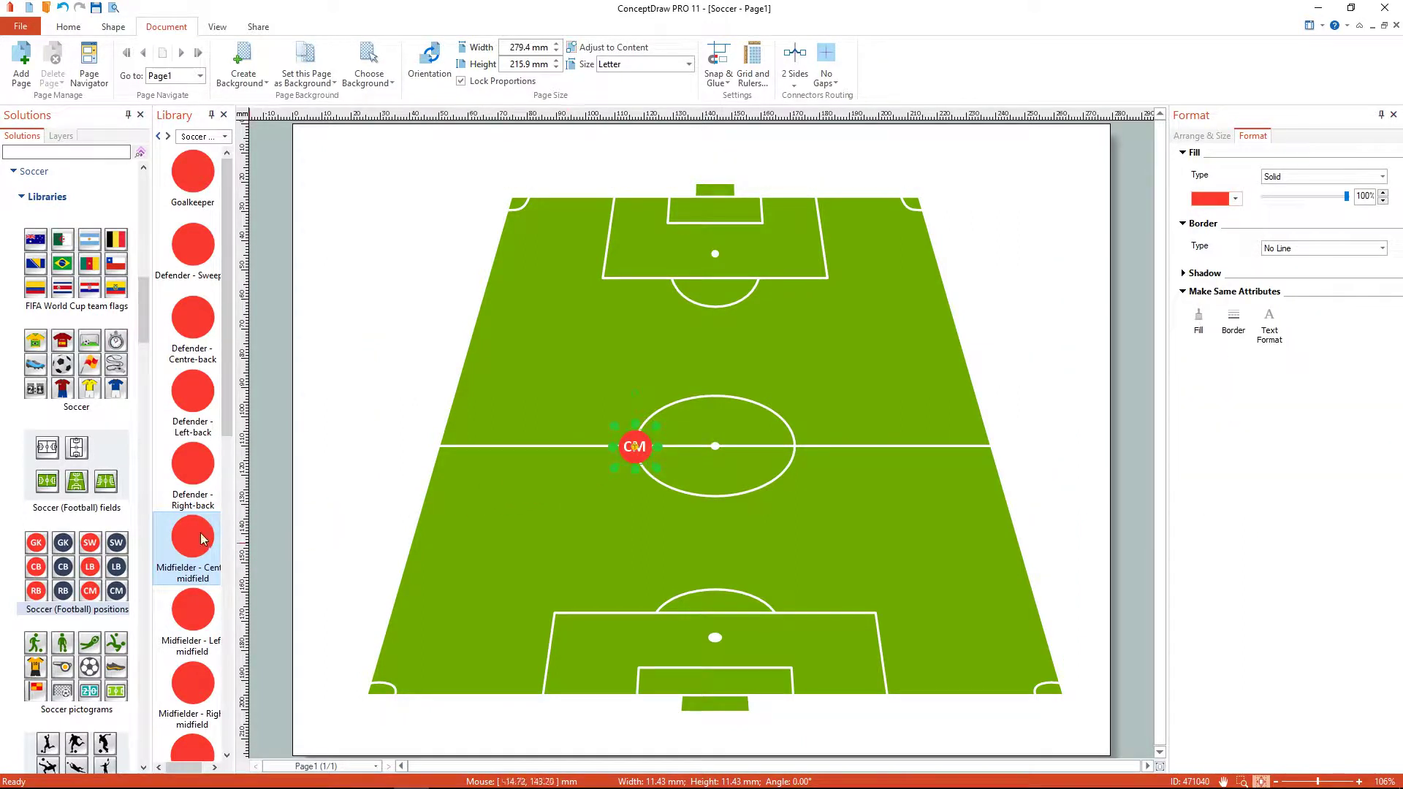
{"action": "left_click_drag", "start_coordinate": [204, 540], "coordinate": [790, 445]}
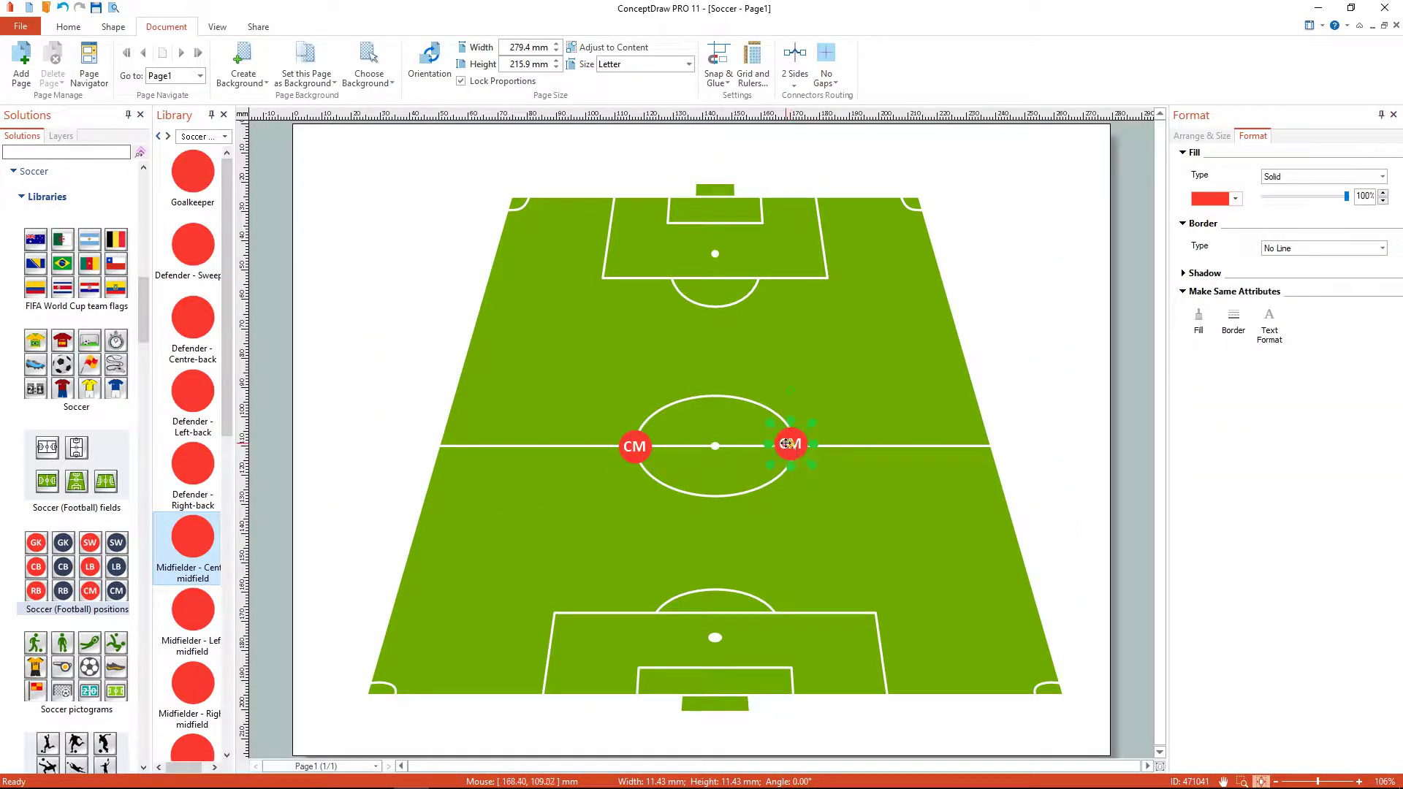
{"action": "double_click", "coordinate": [193, 173]}
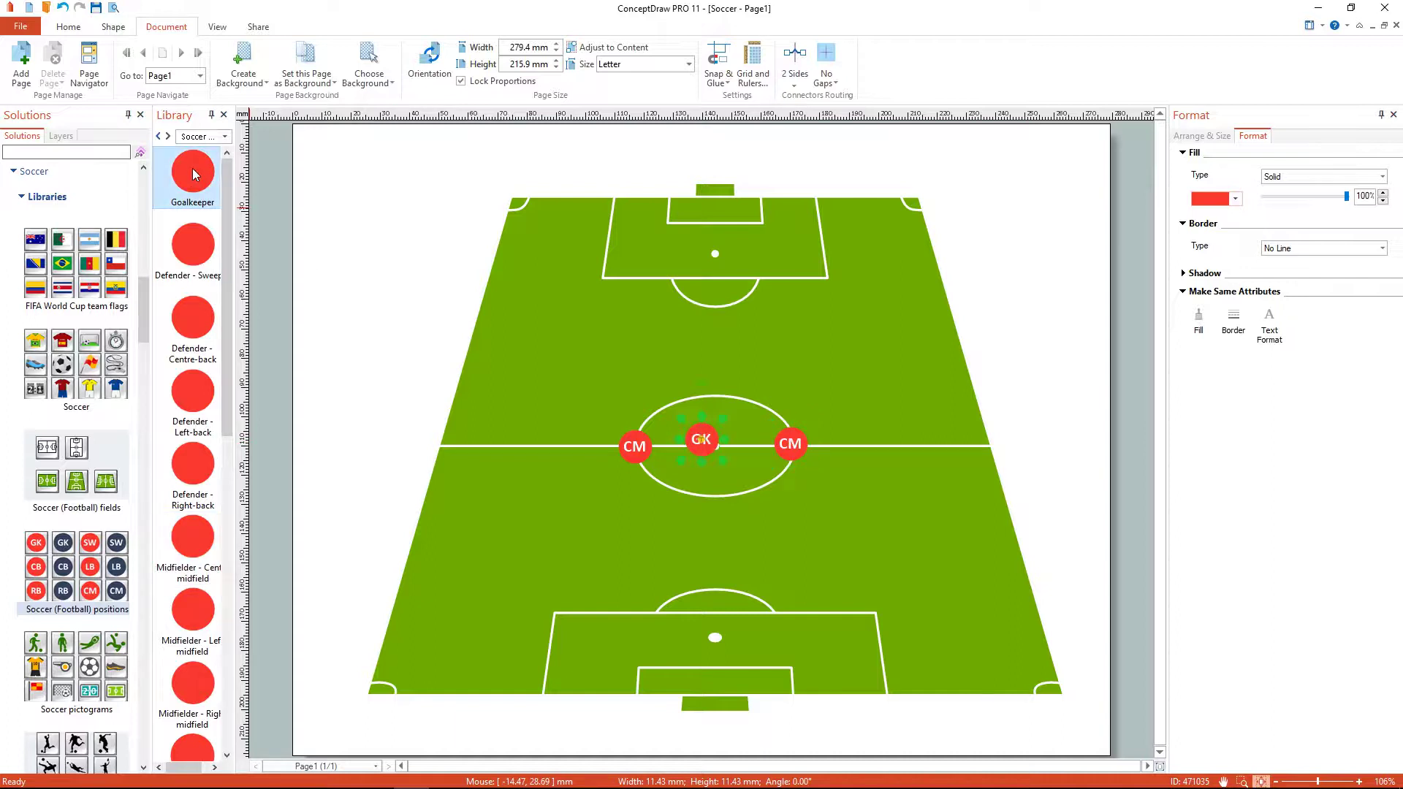
{"action": "left_click_drag", "start_coordinate": [709, 439], "coordinate": [724, 664]}
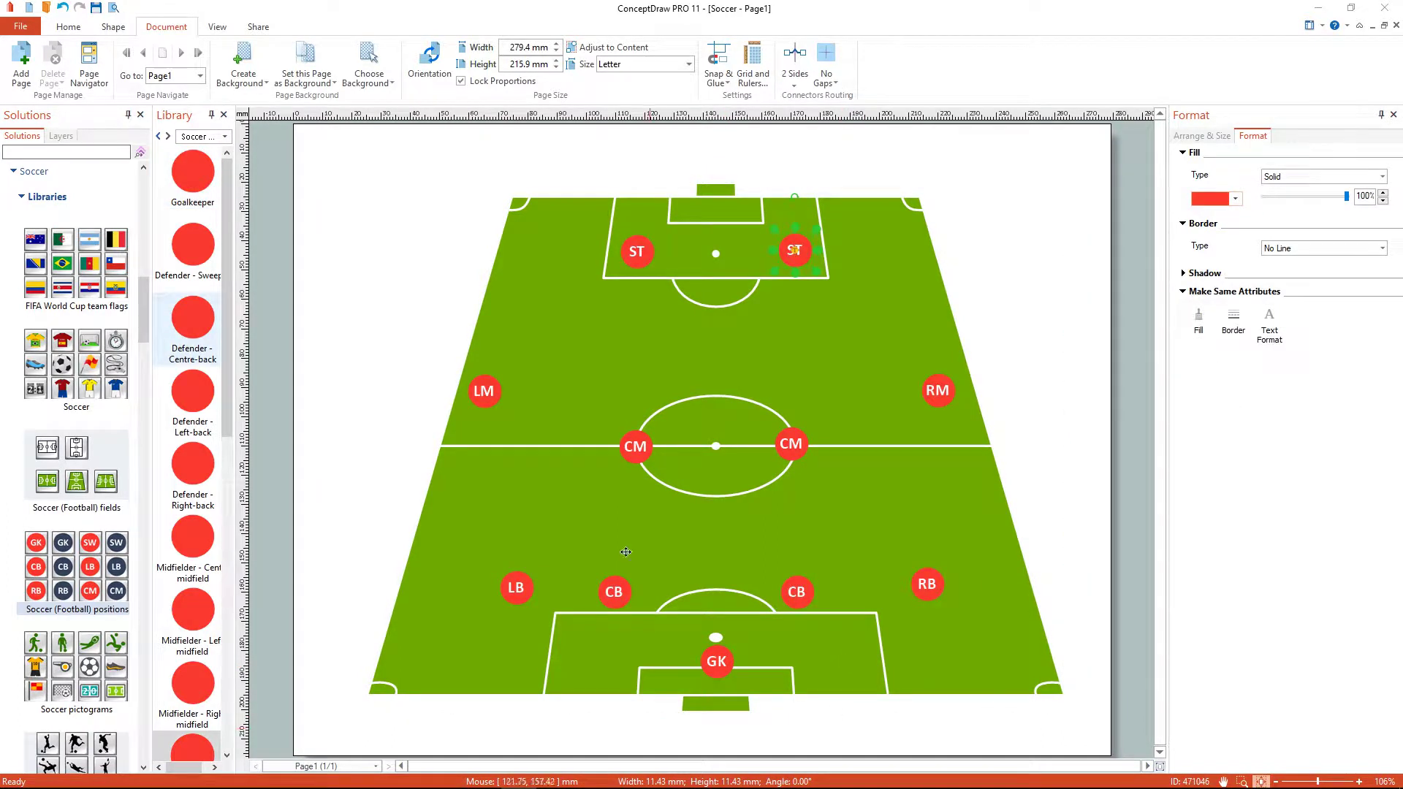
Fill the two midfield markers yellow and give them a solid line outline.
{"action": "left_click", "coordinate": [635, 446]}
{"action": "left_click", "coordinate": [791, 444], "text": "shift"}
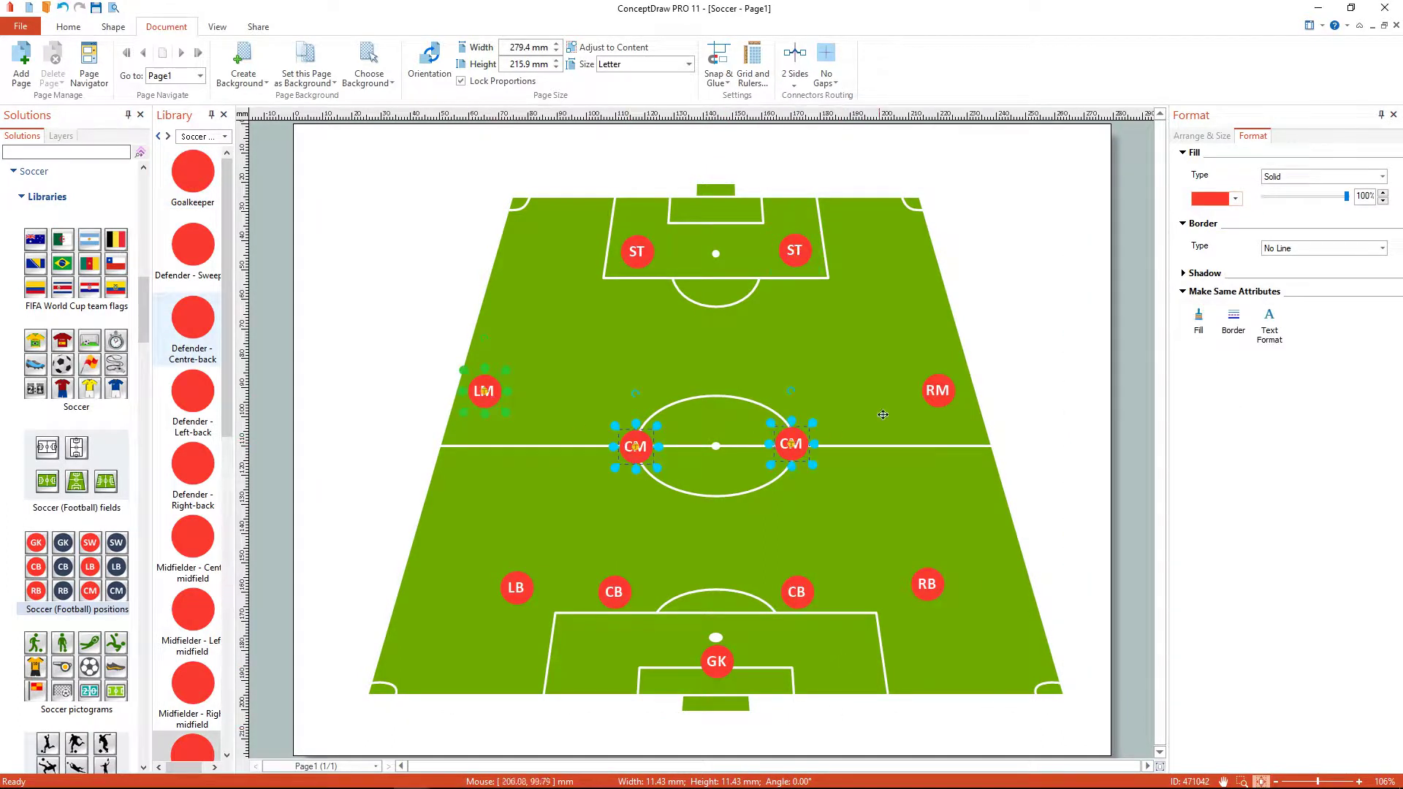
{"action": "left_click", "coordinate": [1235, 199]}
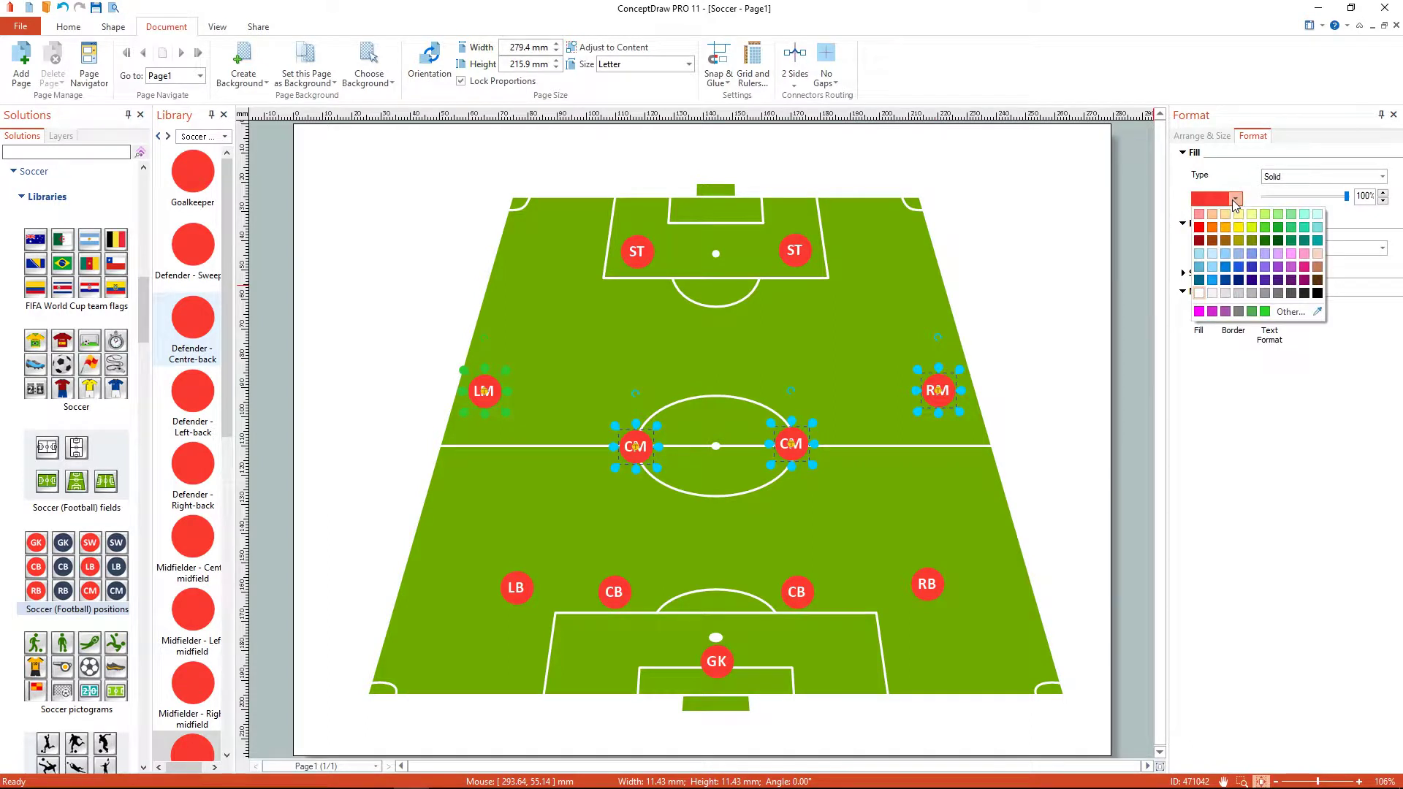
{"action": "left_click", "coordinate": [1236, 230]}
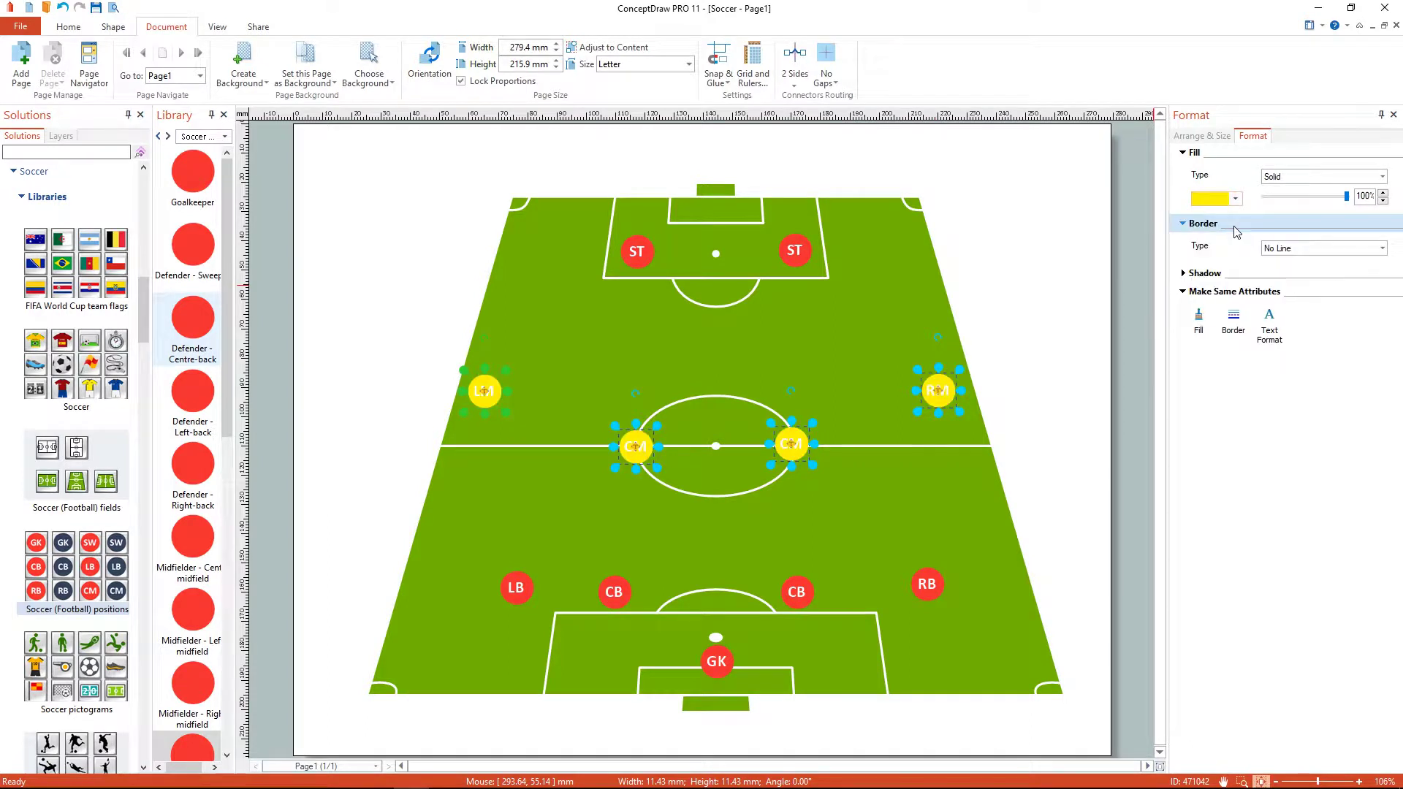
{"action": "left_click", "coordinate": [1383, 249]}
{"action": "left_click", "coordinate": [1376, 272]}
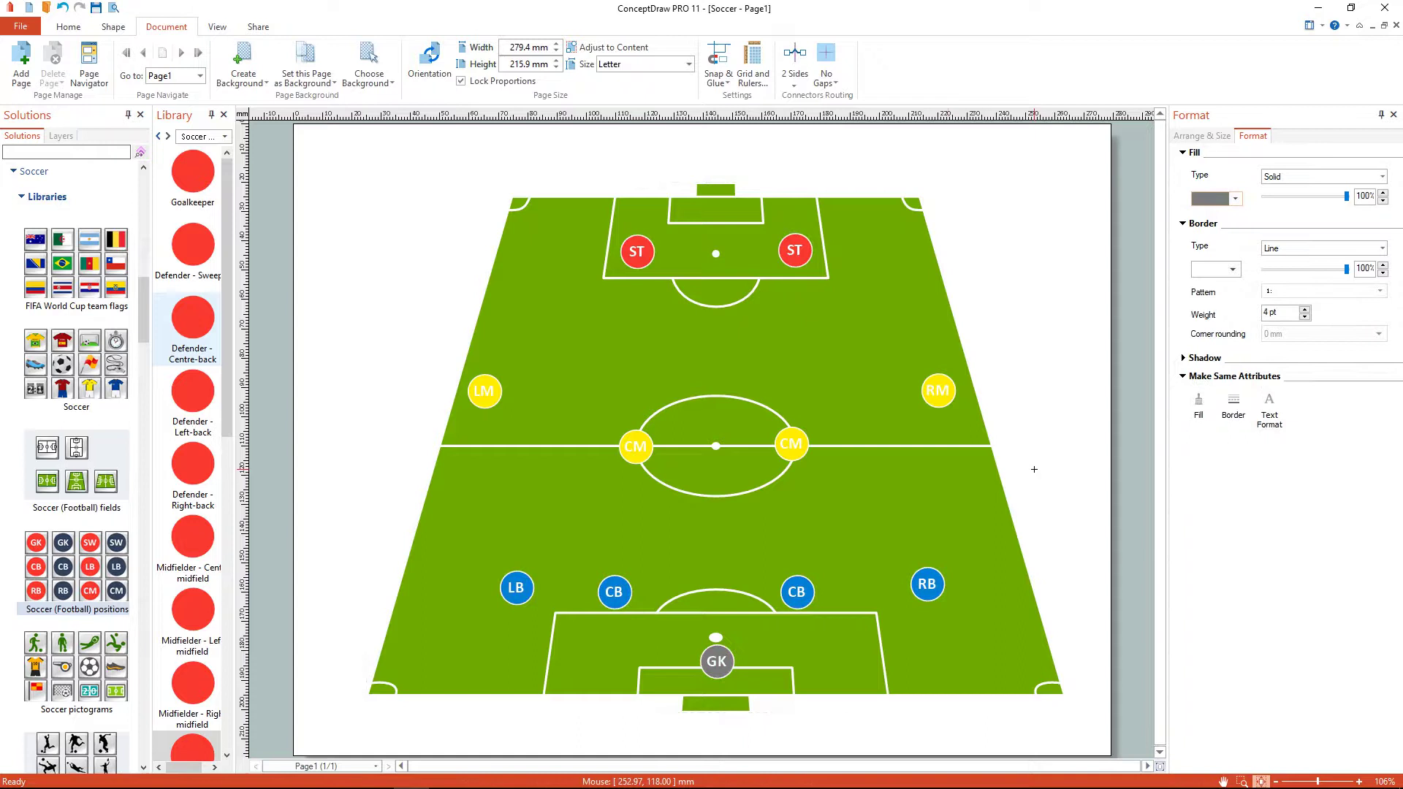
Format the left striker's 'Centre Forward' label as Arial 12 and move it below the circle.
{"action": "left_click", "coordinate": [636, 251]}
{"action": "double_click", "coordinate": [637, 251]}
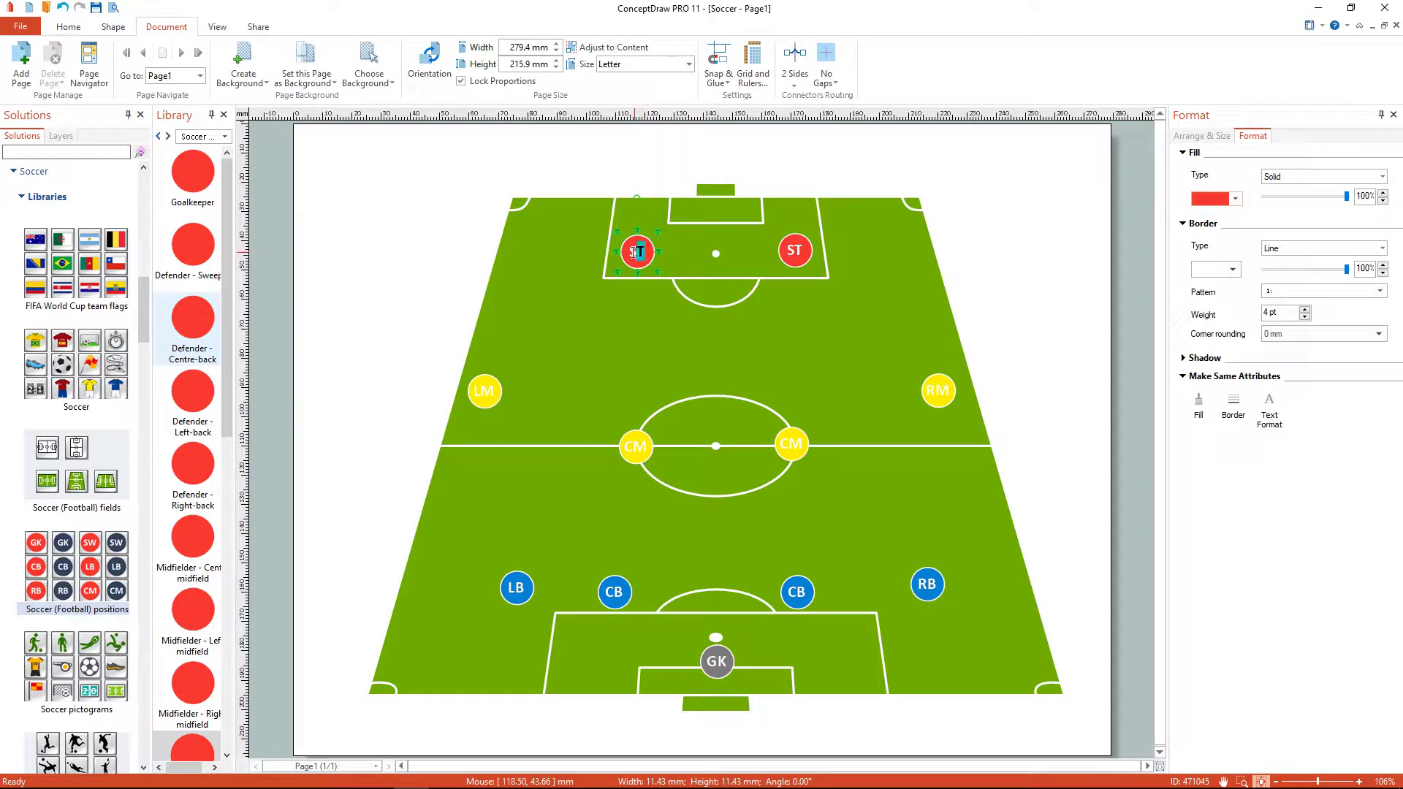
{"action": "type", "text": "Centre For"}
{"action": "type", "text": "ward"}
{"action": "key", "text": "ctrl+a"}
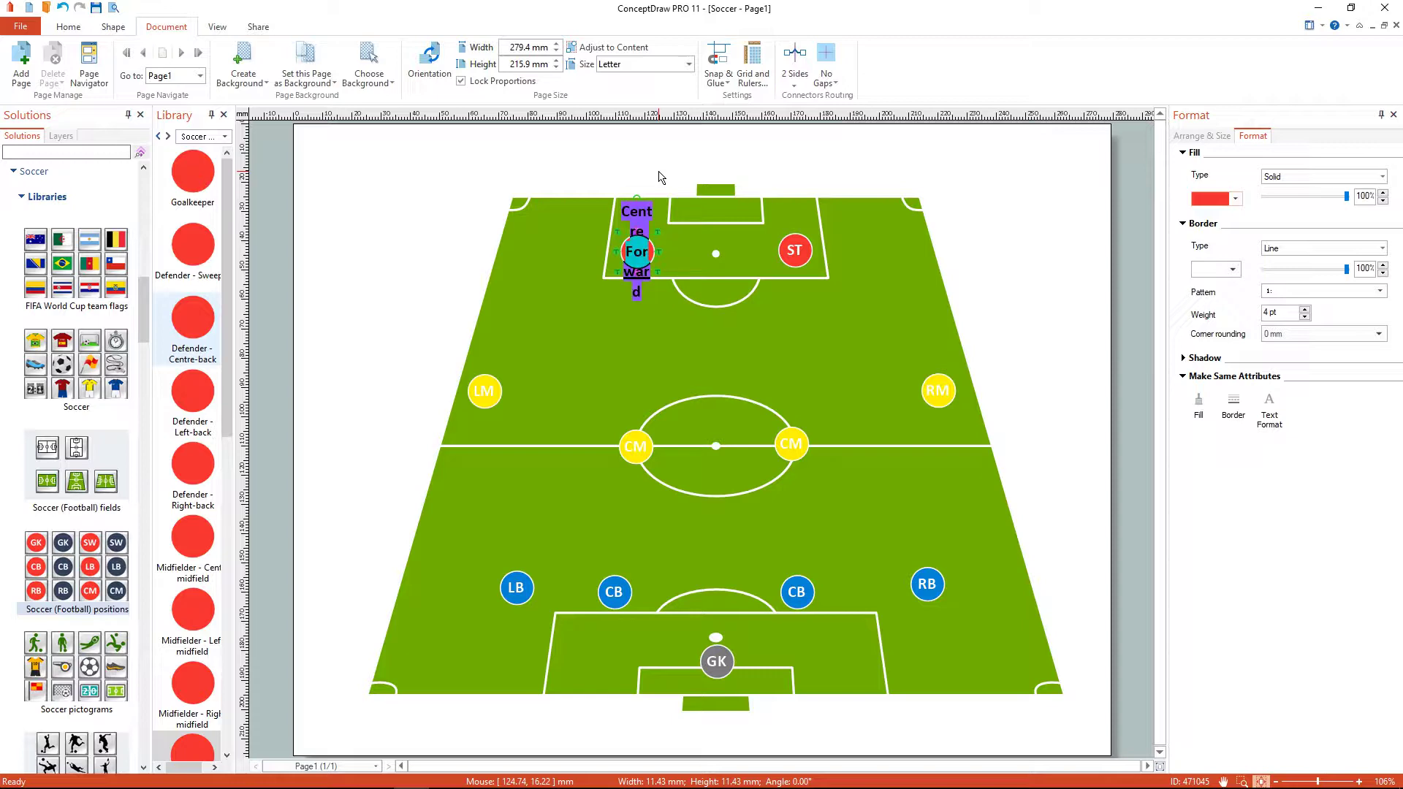
{"action": "left_click", "coordinate": [71, 29]}
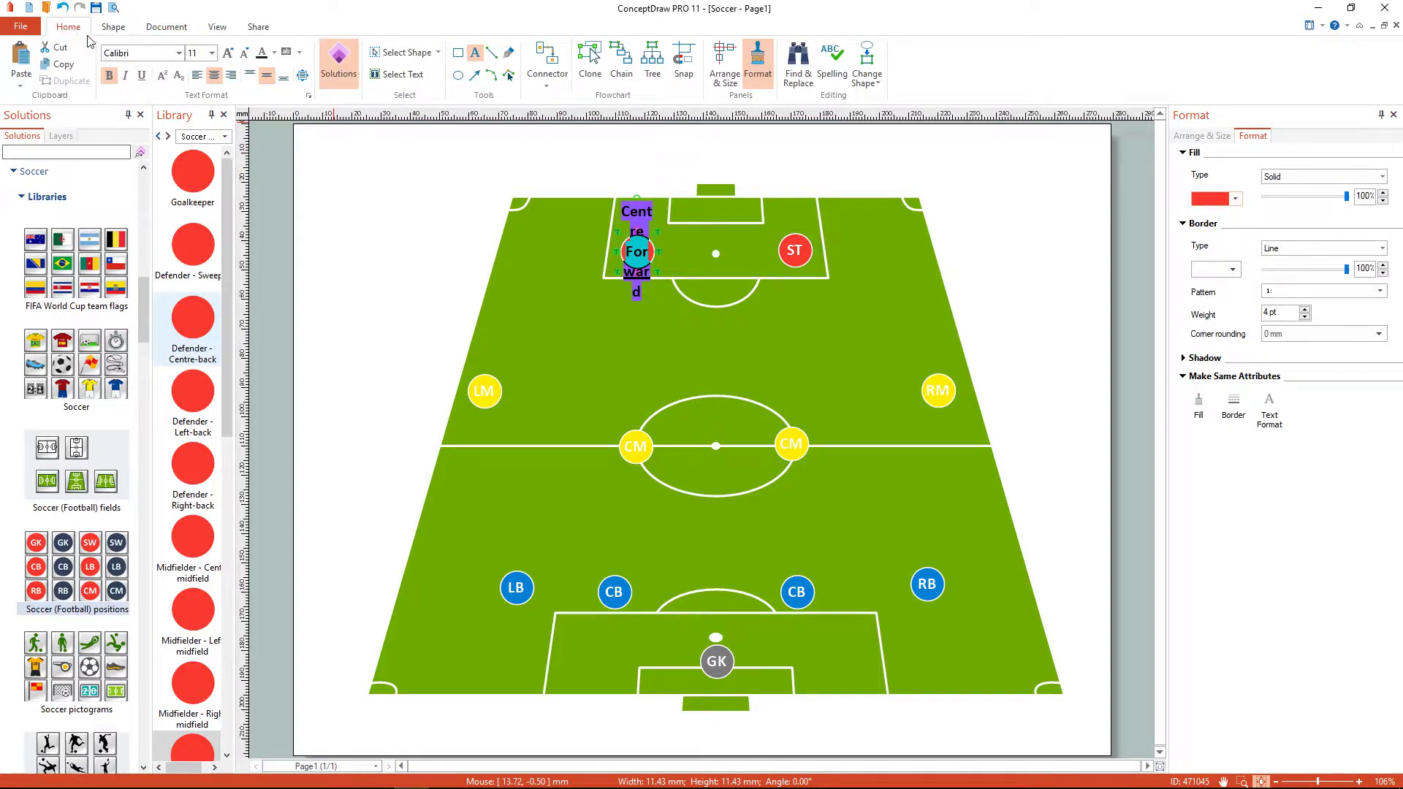
{"action": "left_click", "coordinate": [179, 53]}
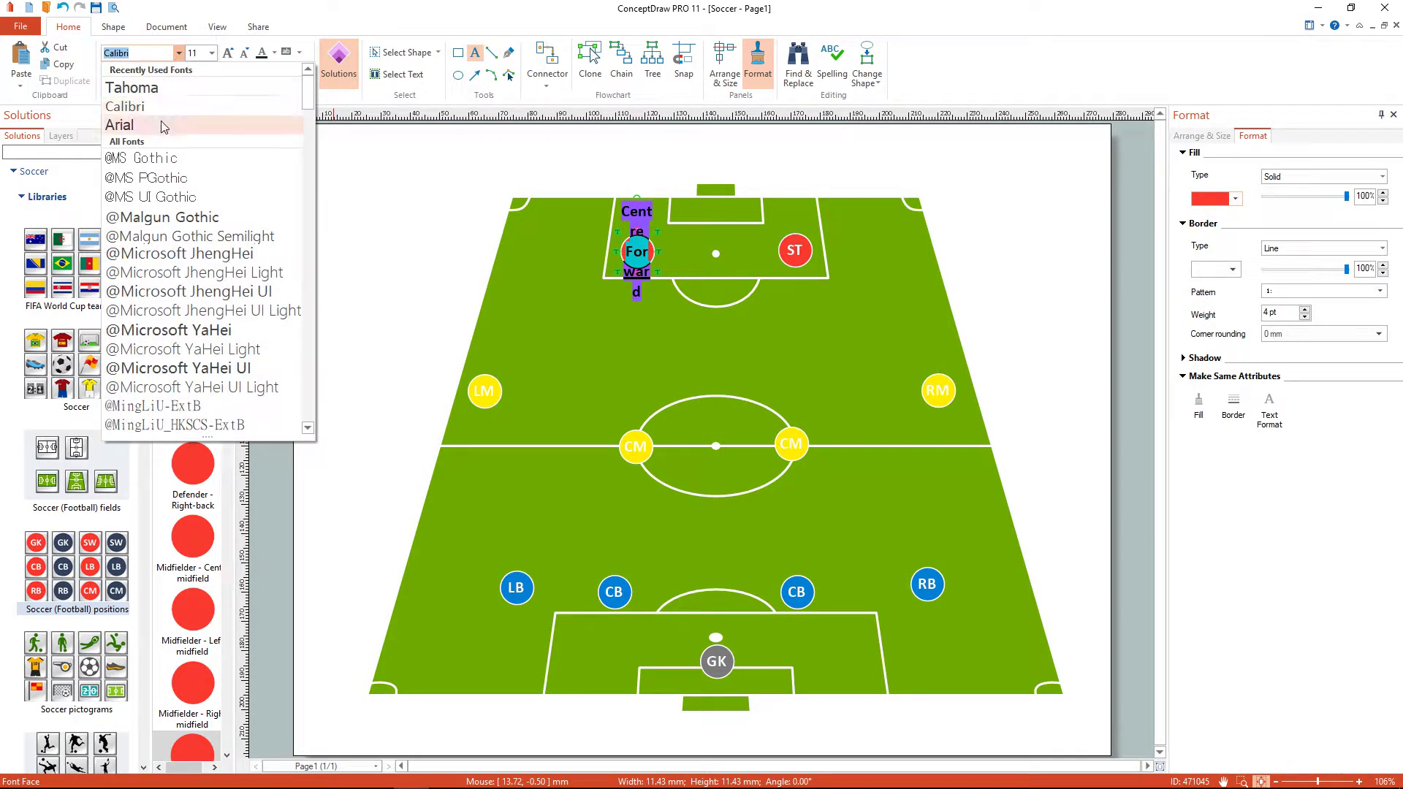
{"action": "left_click", "coordinate": [163, 127]}
{"action": "left_click", "coordinate": [211, 53]}
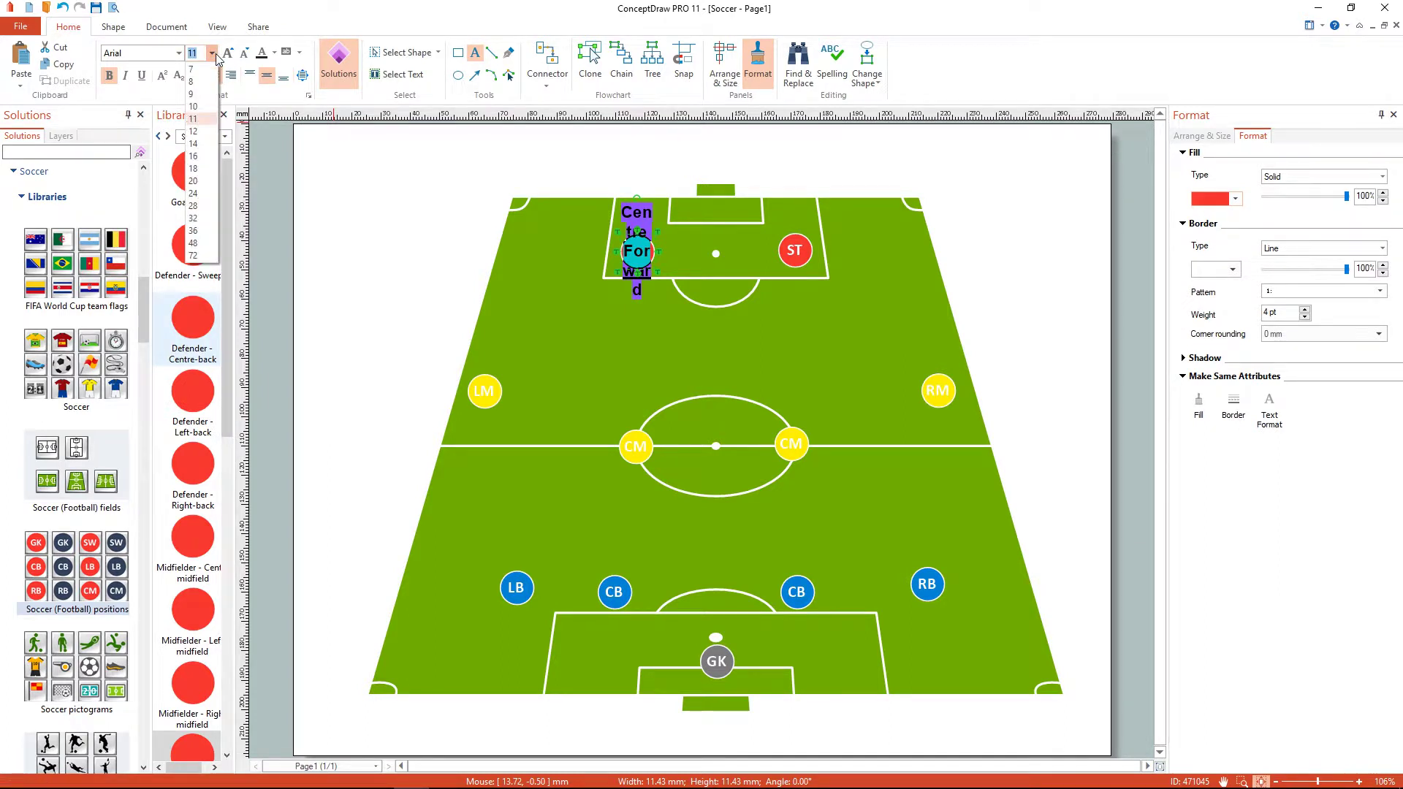
{"action": "left_click", "coordinate": [194, 131]}
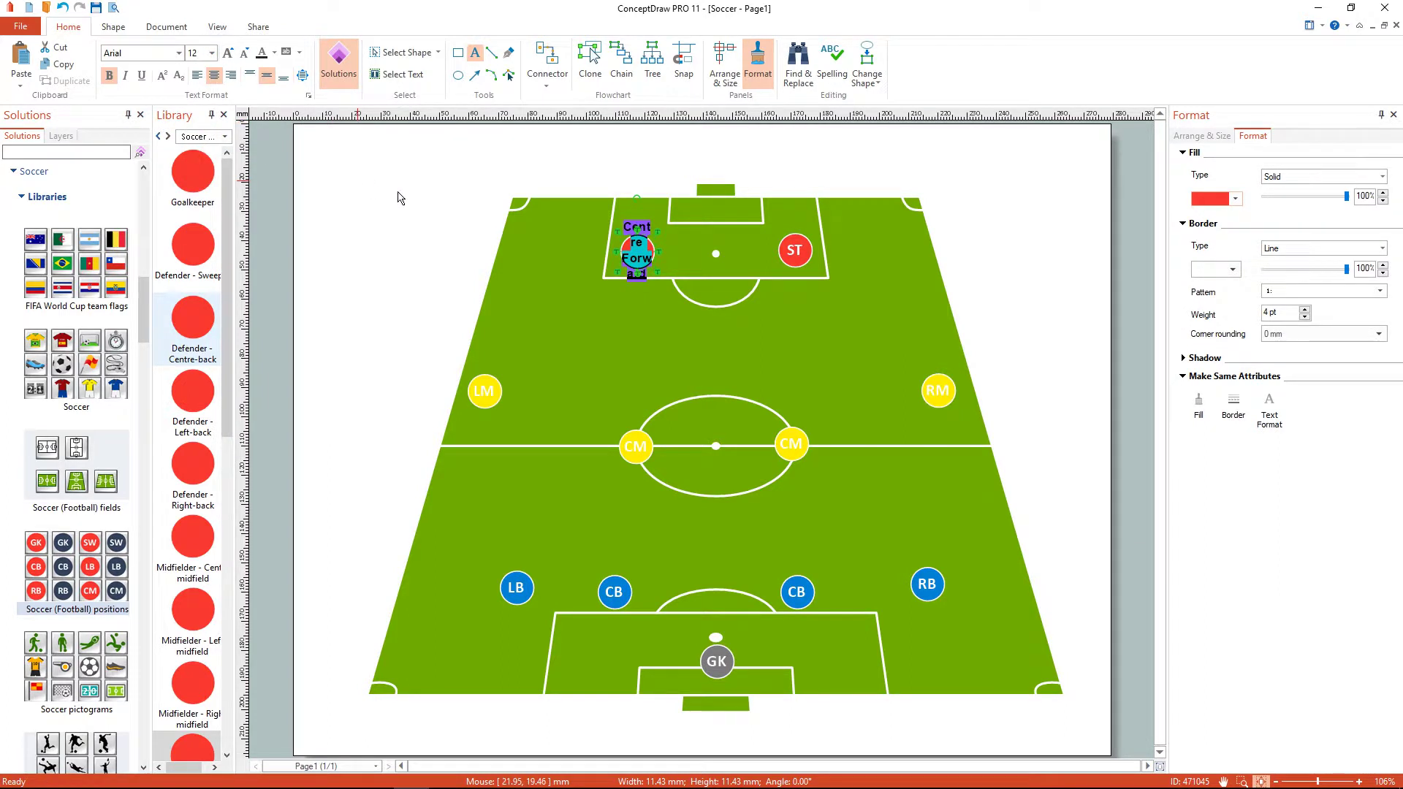
{"action": "left_click", "coordinate": [622, 252]}
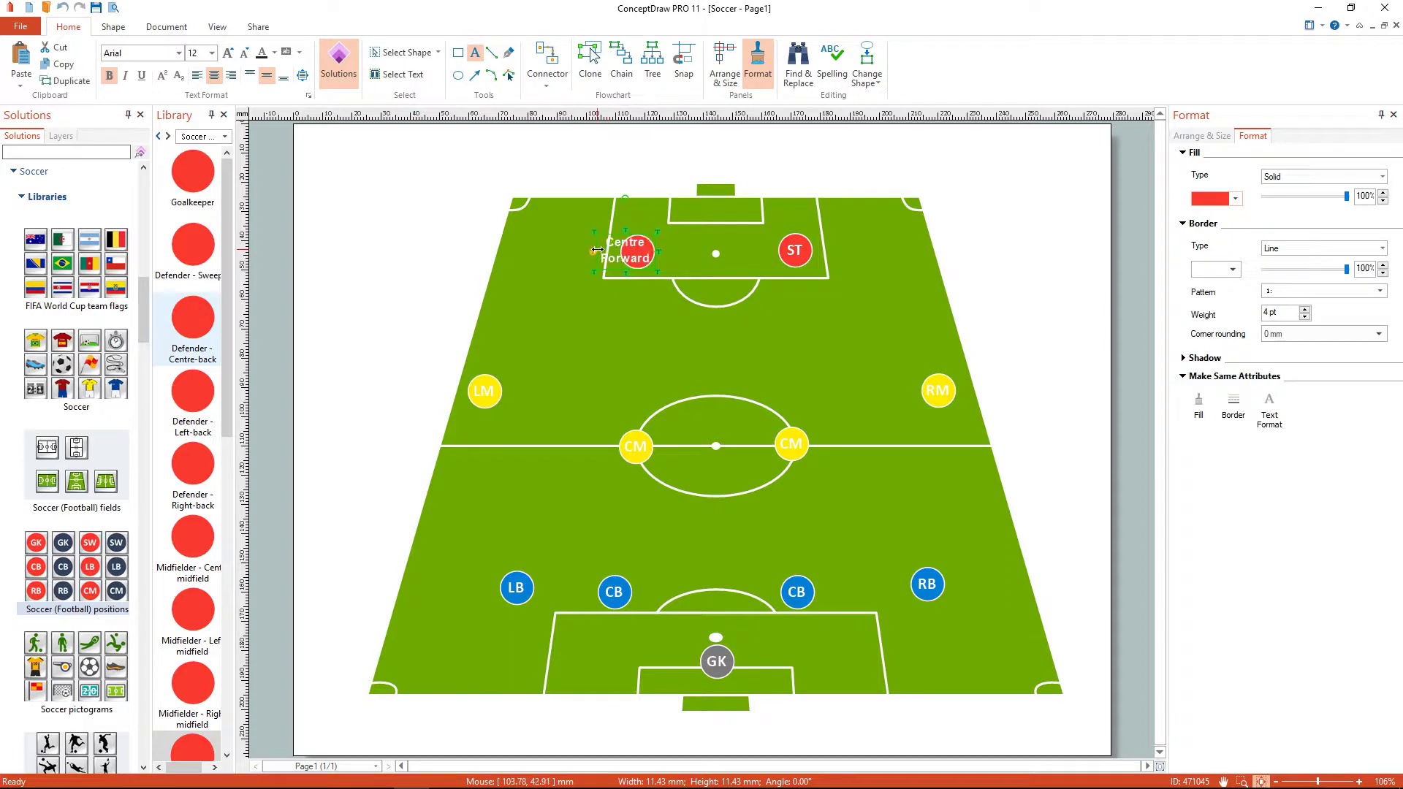
{"action": "left_click_drag", "start_coordinate": [629, 249], "coordinate": [638, 297]}
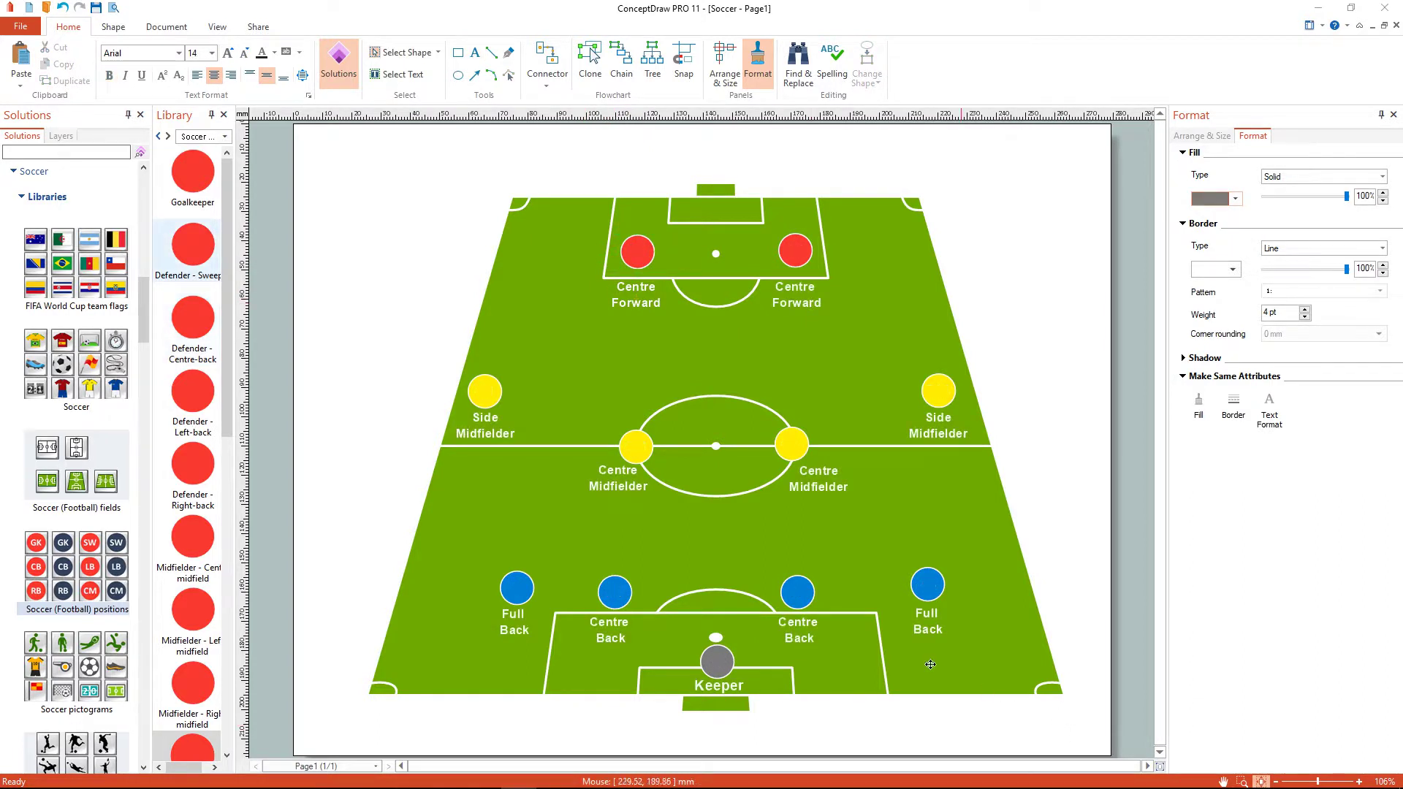
{"action": "left_click", "coordinate": [19, 27]}
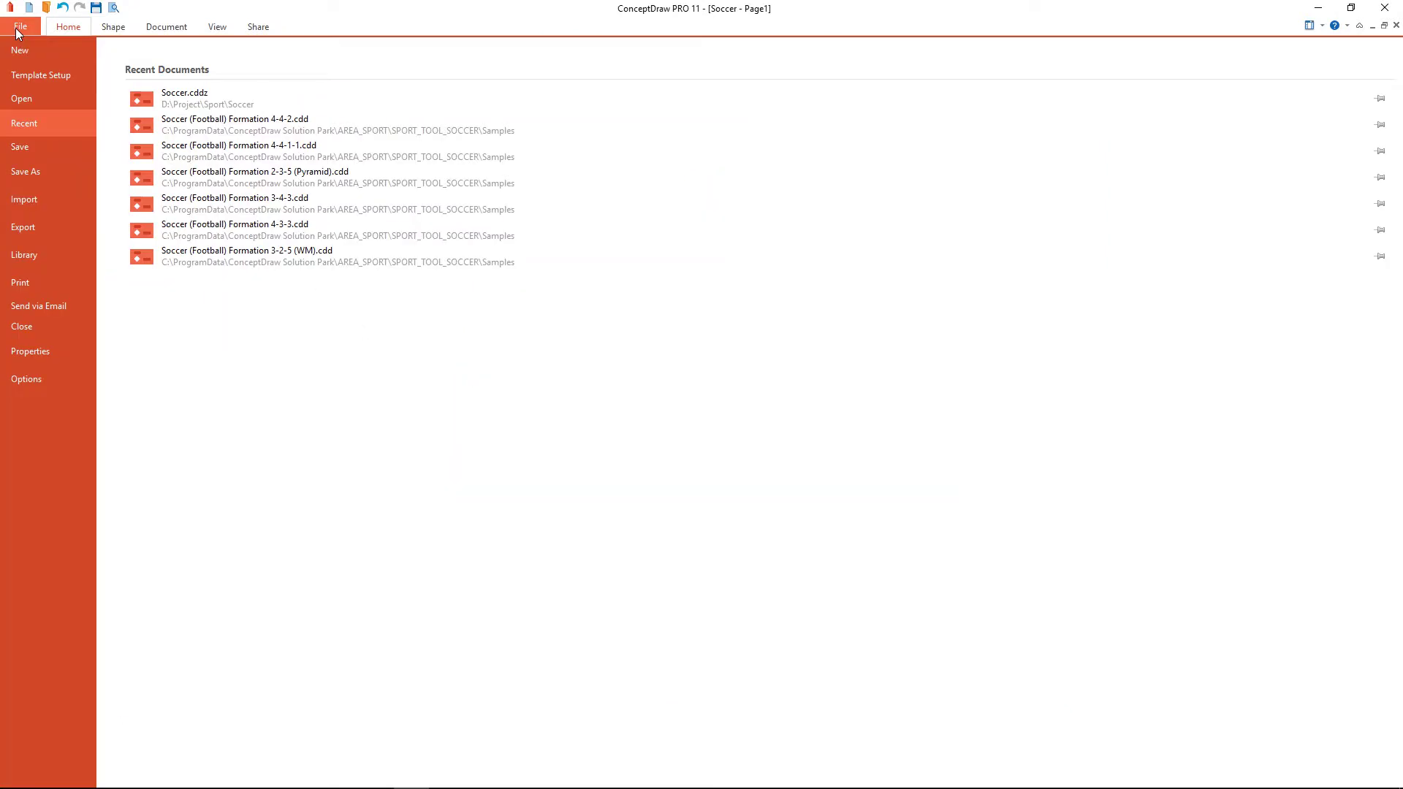
{"action": "left_click", "coordinate": [48, 233]}
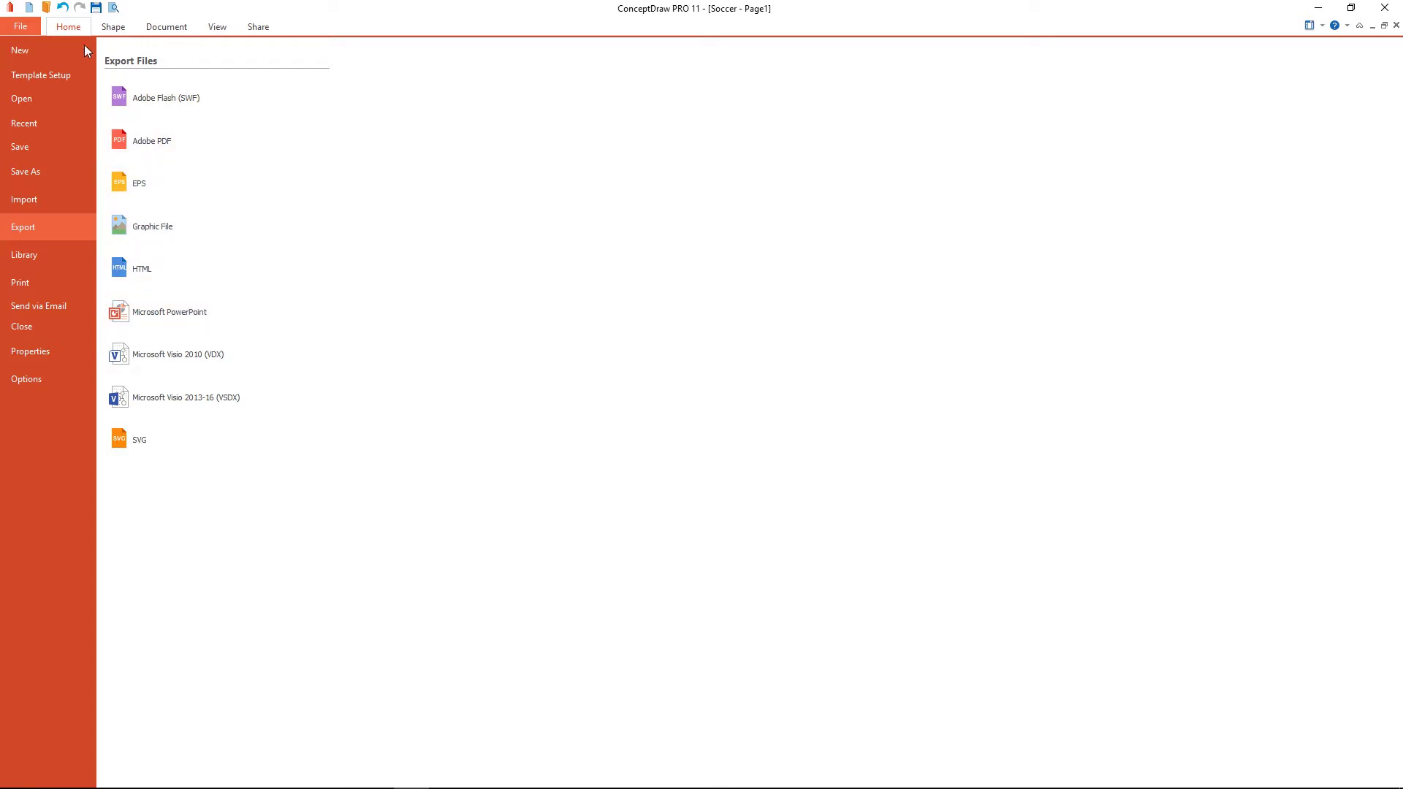
{"action": "left_click", "coordinate": [71, 30]}
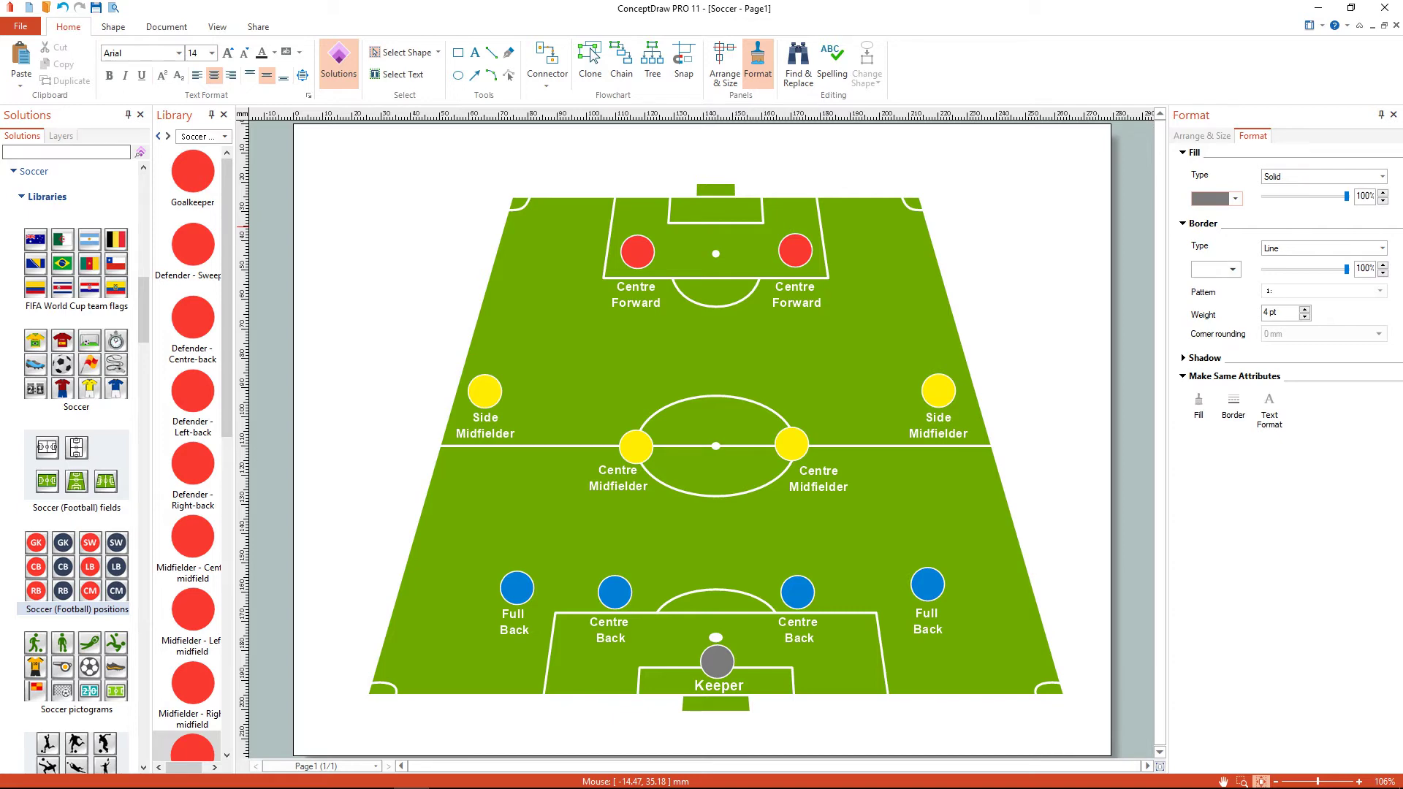